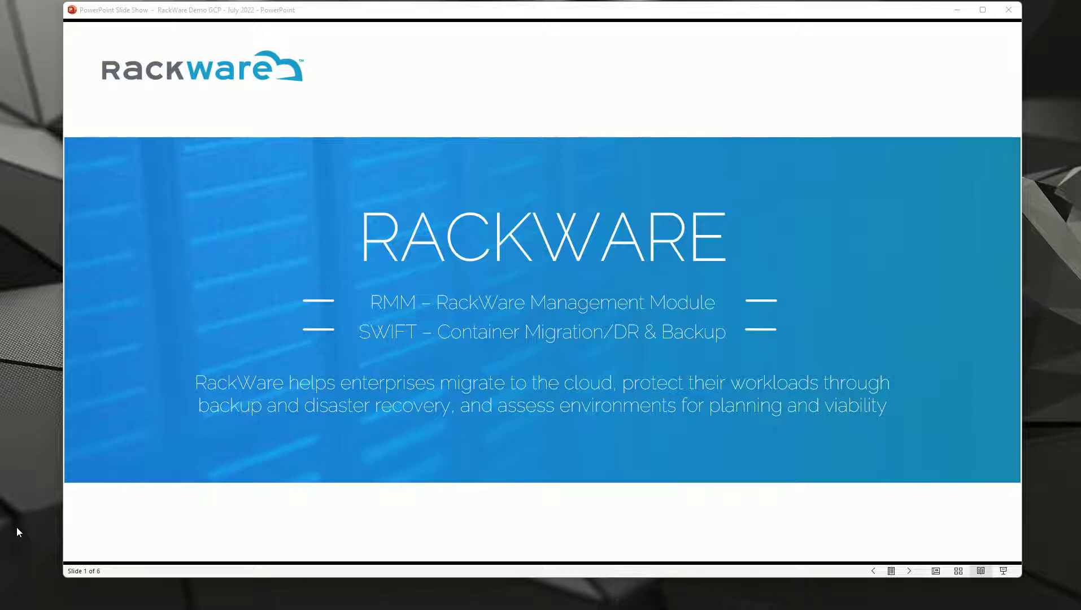
# Step: Advance the slideshow from the RackWare title slide to slide 2
pyautogui.click(549, 340)
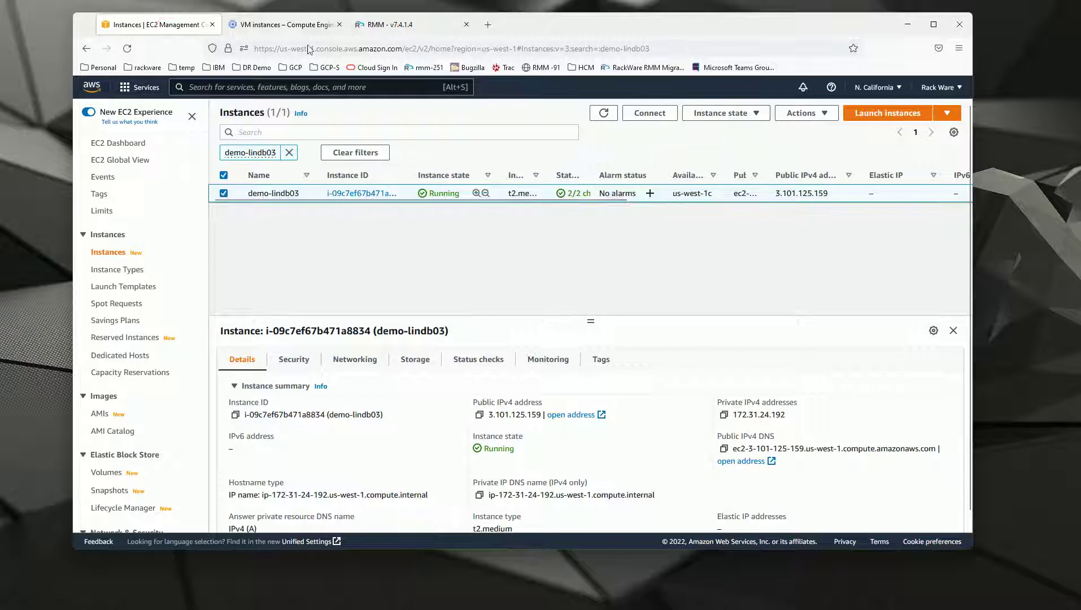
# Step: View the Compute Engine VM list showing only rackware-rmm02, then go to RackWare RMM
pyautogui.click(277, 24)
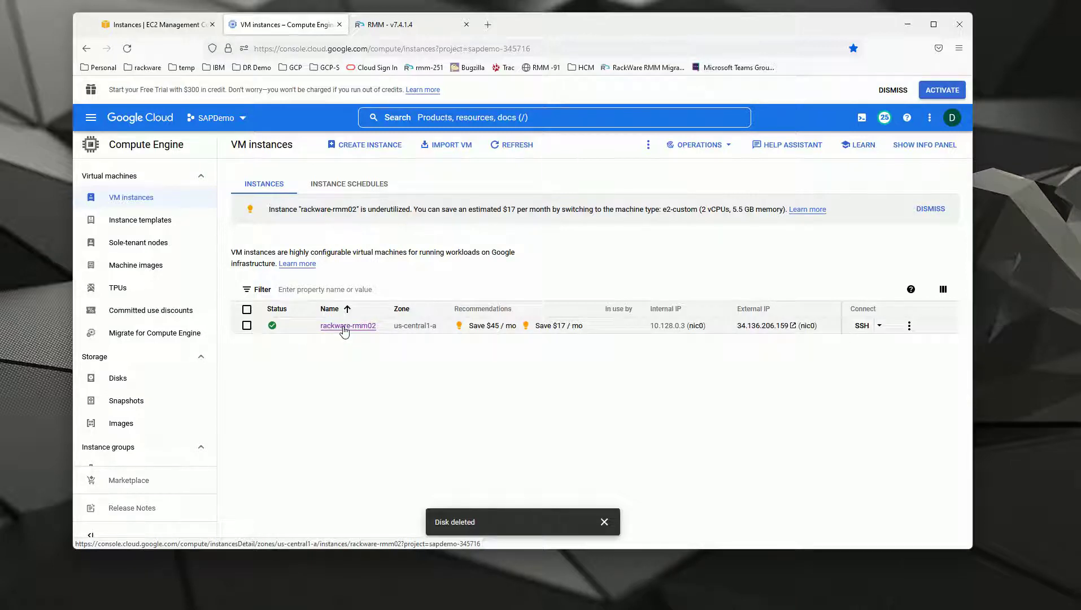
pyautogui.click(399, 26)
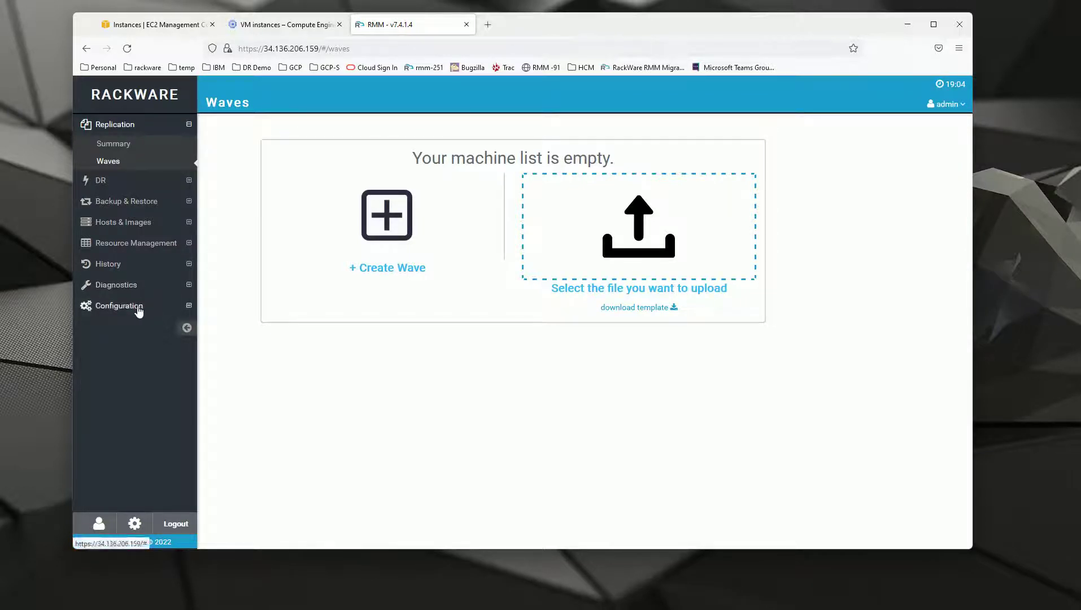
# Step: Check the GCP-Demo cloud user under Configuration, then return to Replication > Waves
pyautogui.click(188, 306)
pyautogui.click(115, 289)
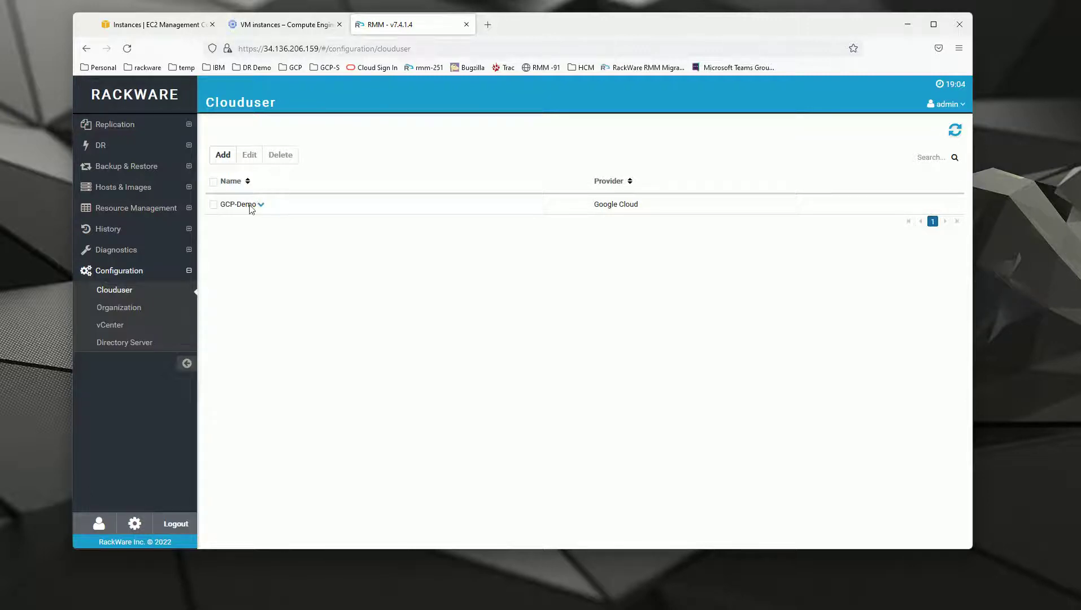
pyautogui.click(188, 124)
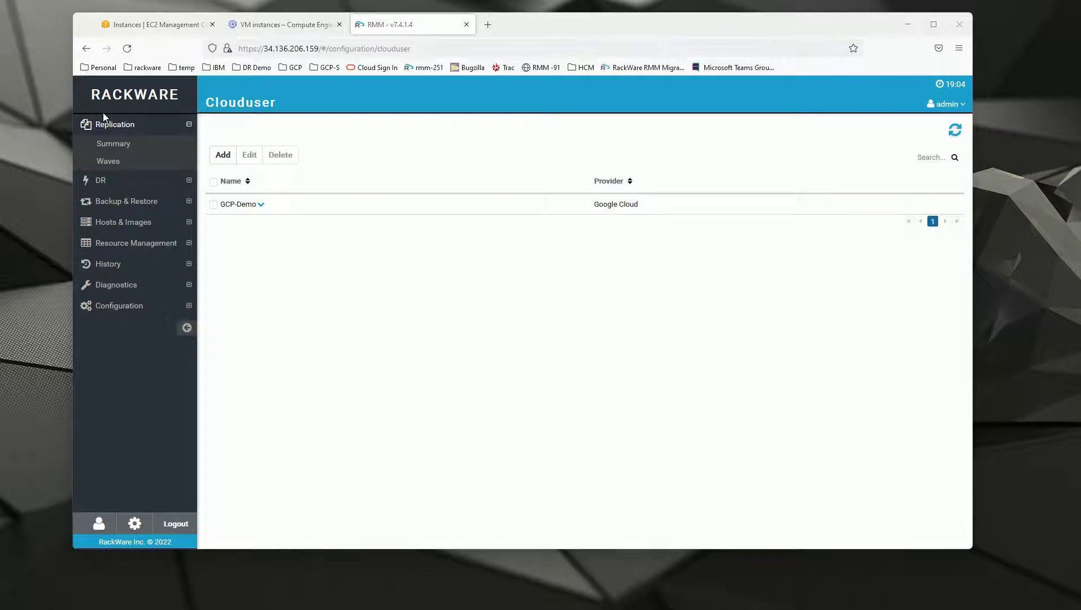
pyautogui.click(108, 161)
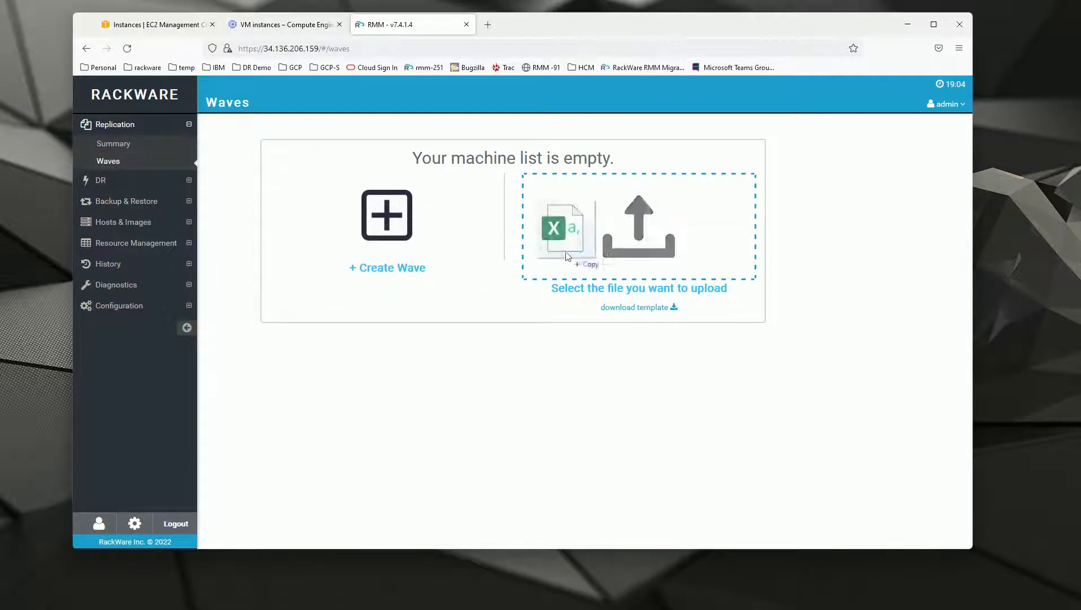
# Step: Upload the wave spreadsheet and inspect AWS_LinuxDB03-src's source IP 3.101.125.159
pyautogui.moveTo(329, 262); pyautogui.dragTo(623, 244)
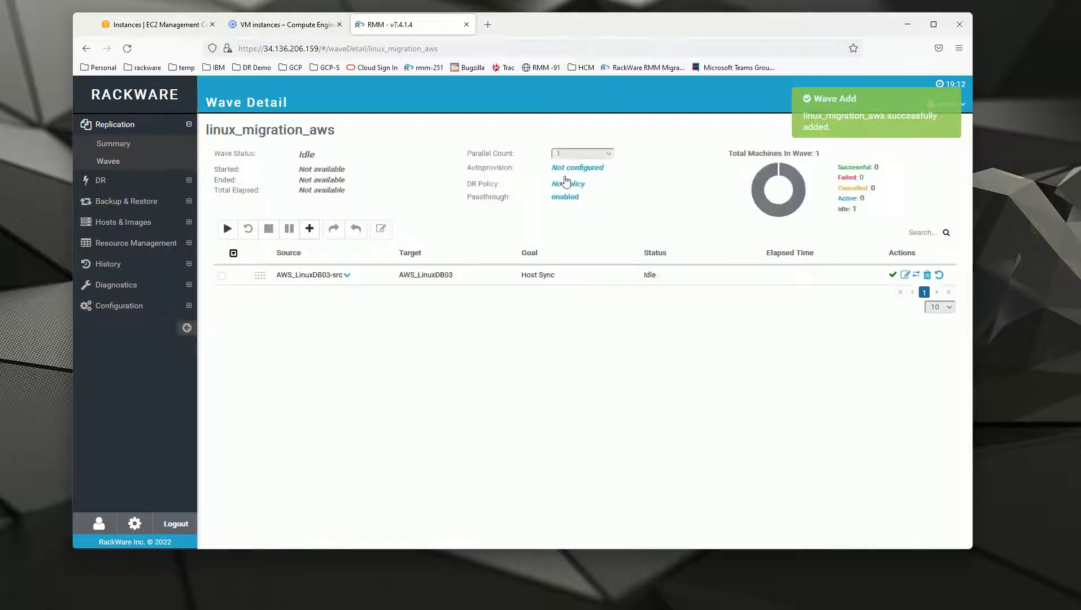
pyautogui.click(347, 276)
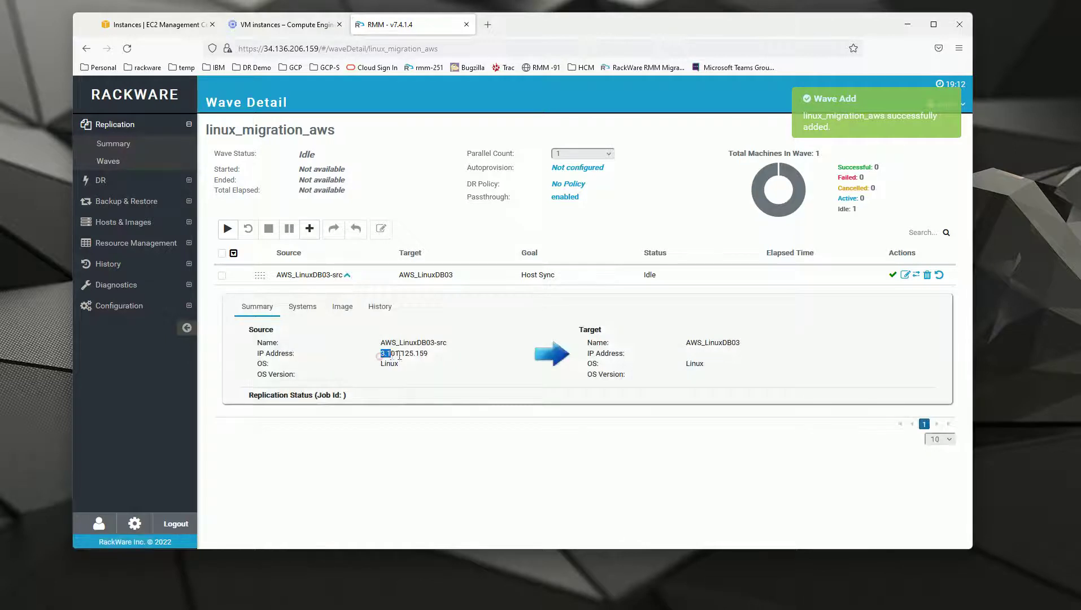
pyautogui.moveTo(381, 353); pyautogui.dragTo(432, 357)
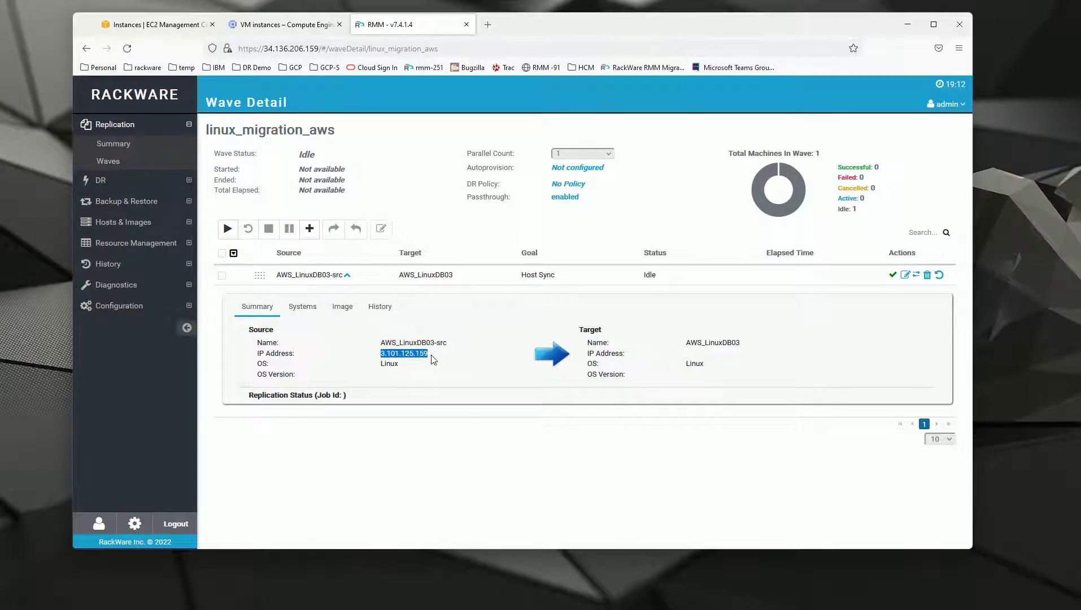
pyautogui.click(432, 358)
pyautogui.click(569, 172)
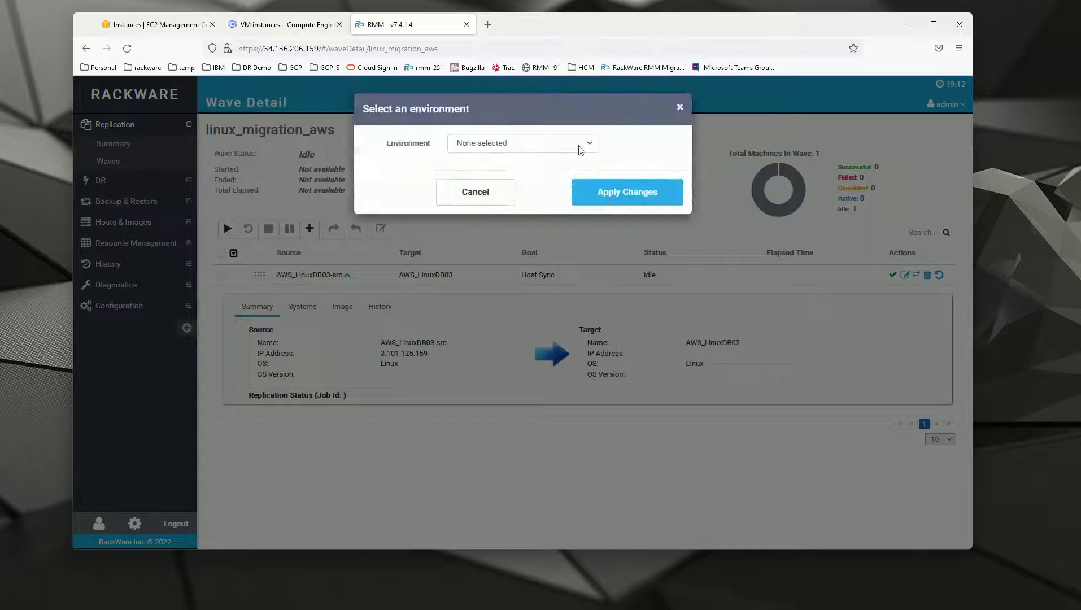
# Step: Choose environment GCP-Demo, region us-central1 and zone us-central1-a
pyautogui.click(580, 144)
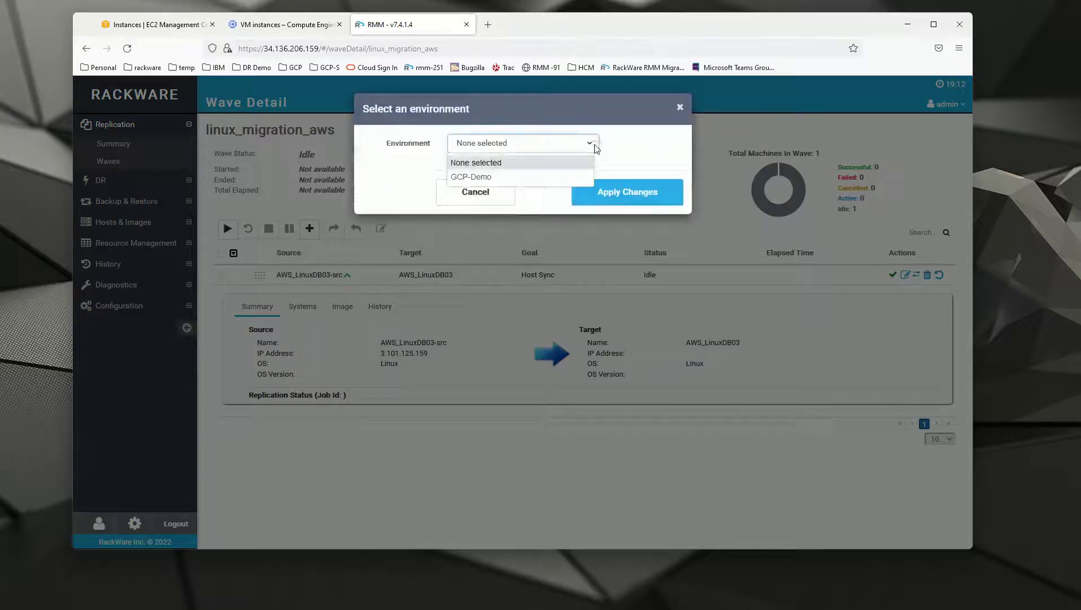
pyautogui.click(474, 177)
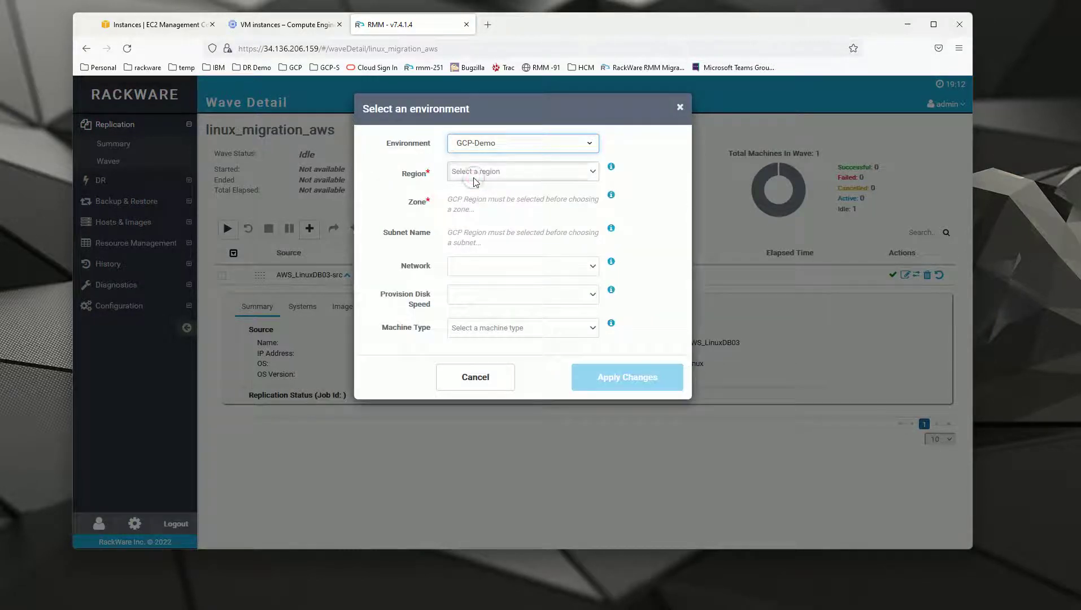
pyautogui.click(591, 171)
pyautogui.scroll(-5, 554, 228)
pyautogui.scroll(-5, 552, 230)
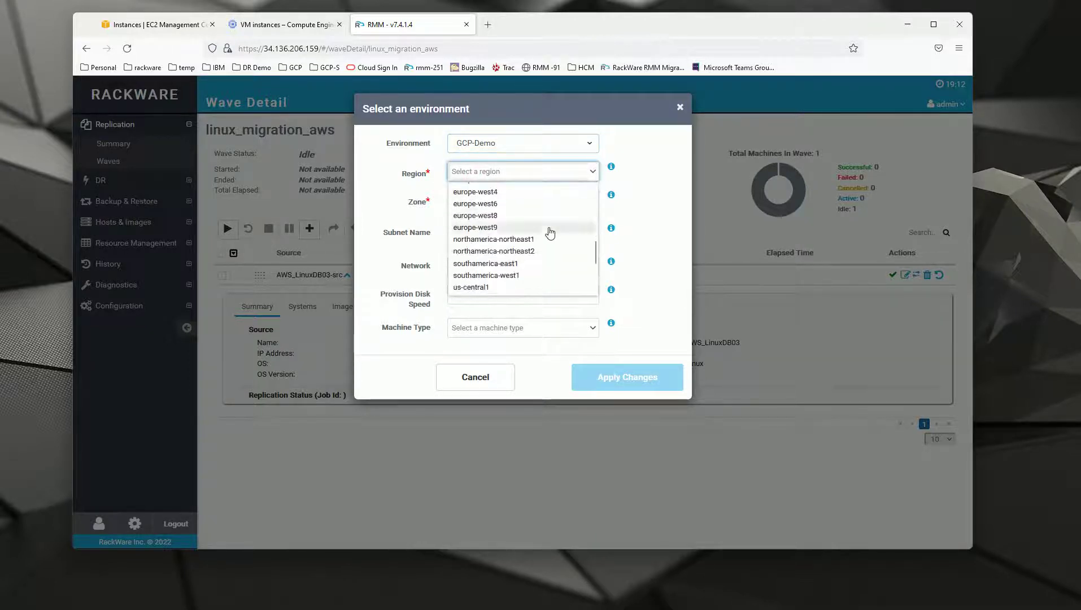
pyautogui.click(472, 287)
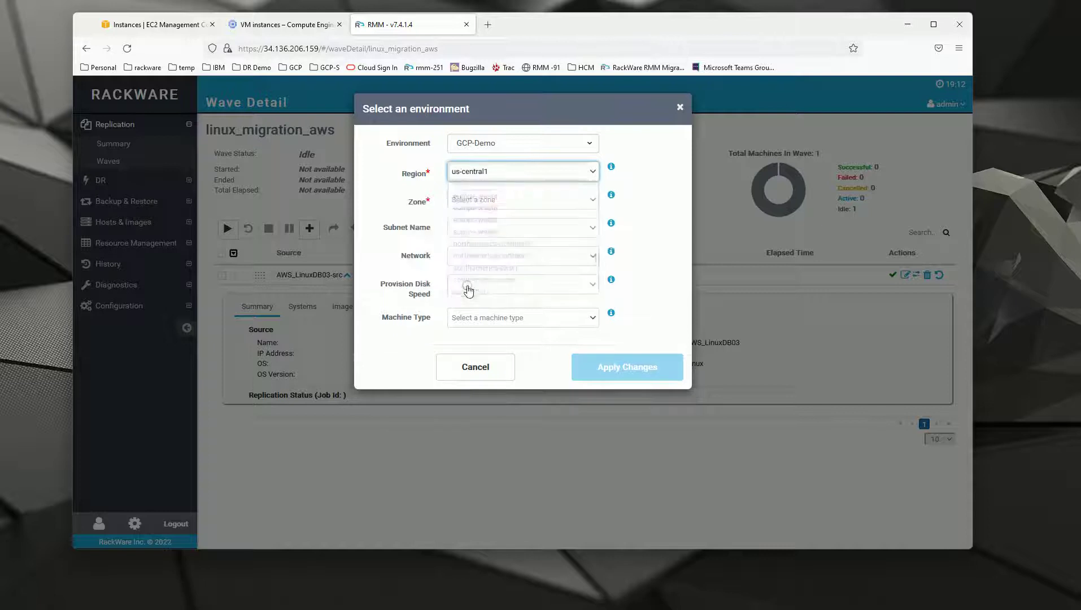
pyautogui.click(592, 200)
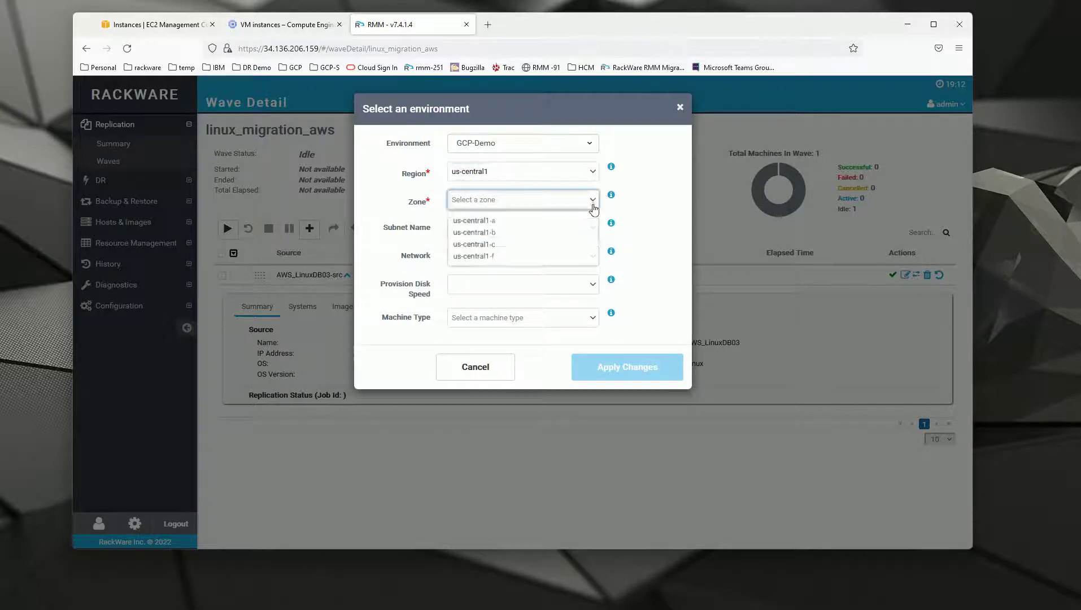
pyautogui.click(486, 221)
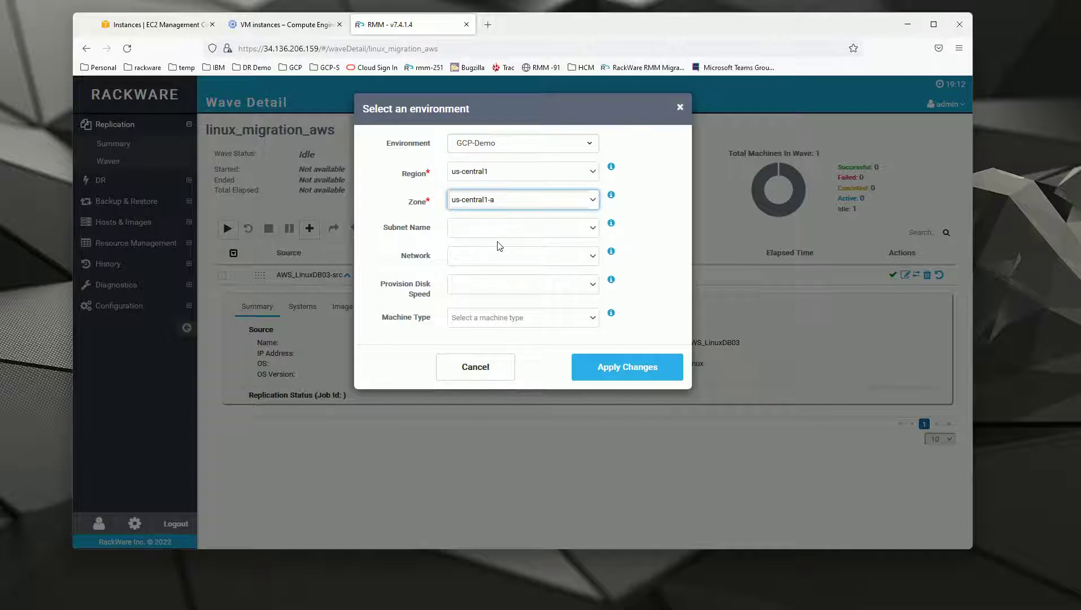
# Step: Use the default subnet and network, apply the settings, and collapse the machine summary
pyautogui.click(592, 227)
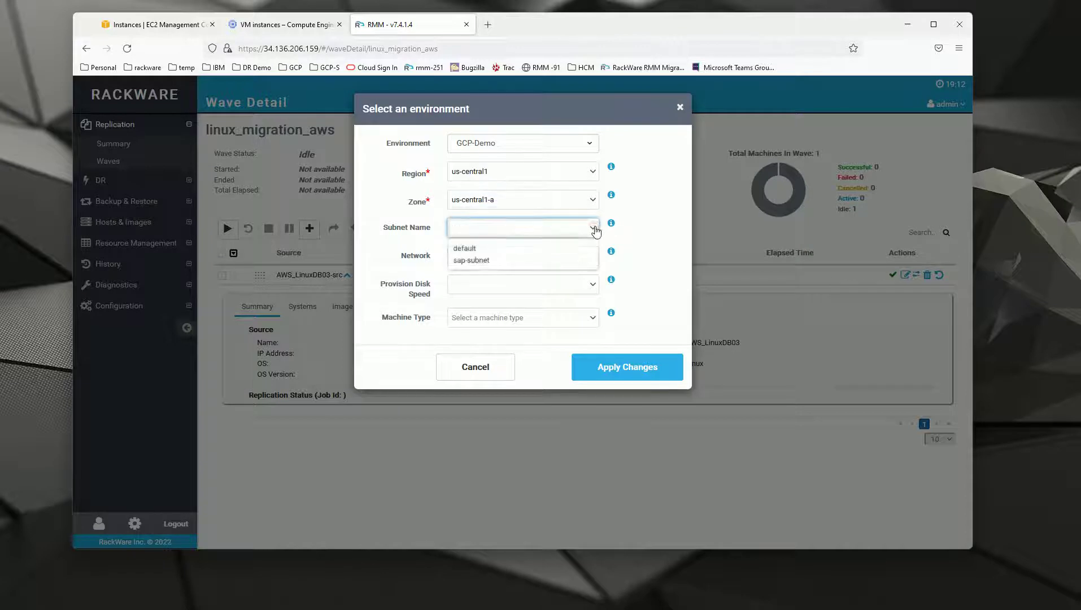
pyautogui.click(469, 248)
pyautogui.click(593, 259)
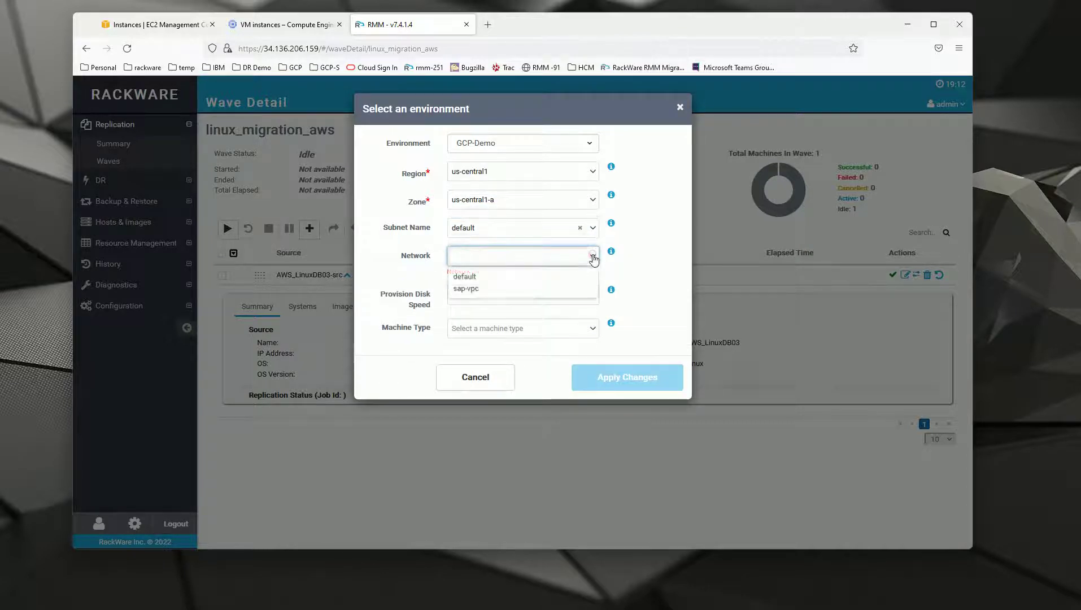
pyautogui.click(473, 277)
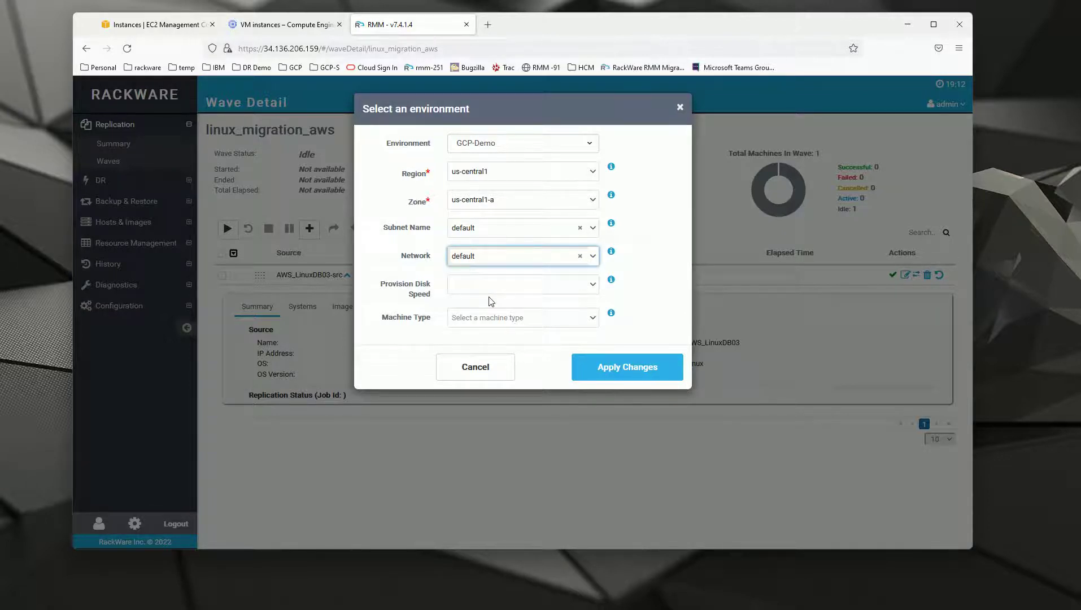
pyautogui.click(592, 286)
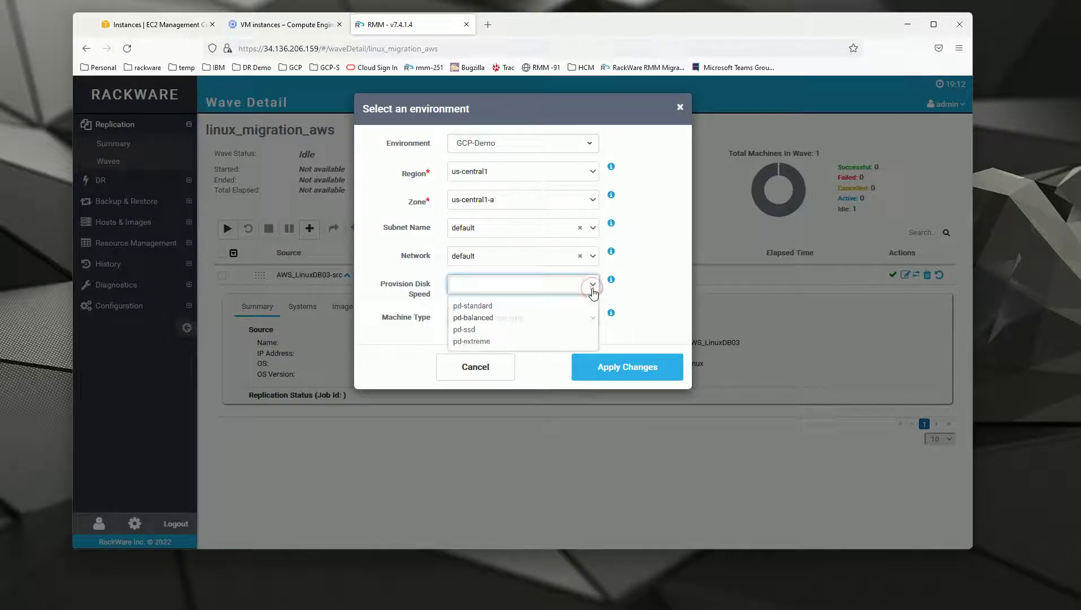
pyautogui.click(593, 288)
pyautogui.click(593, 320)
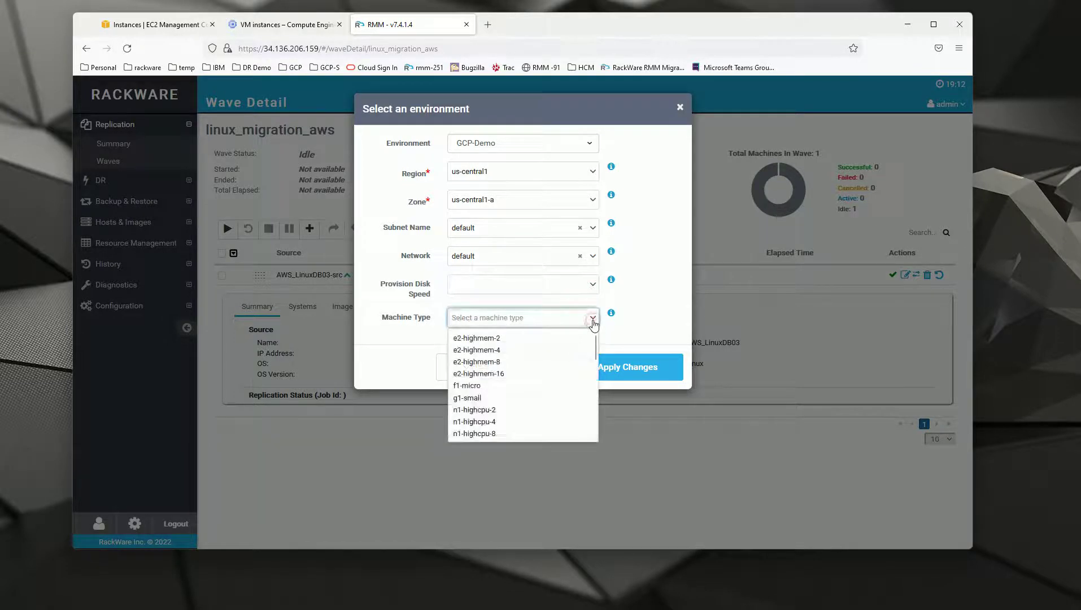
pyautogui.click(645, 332)
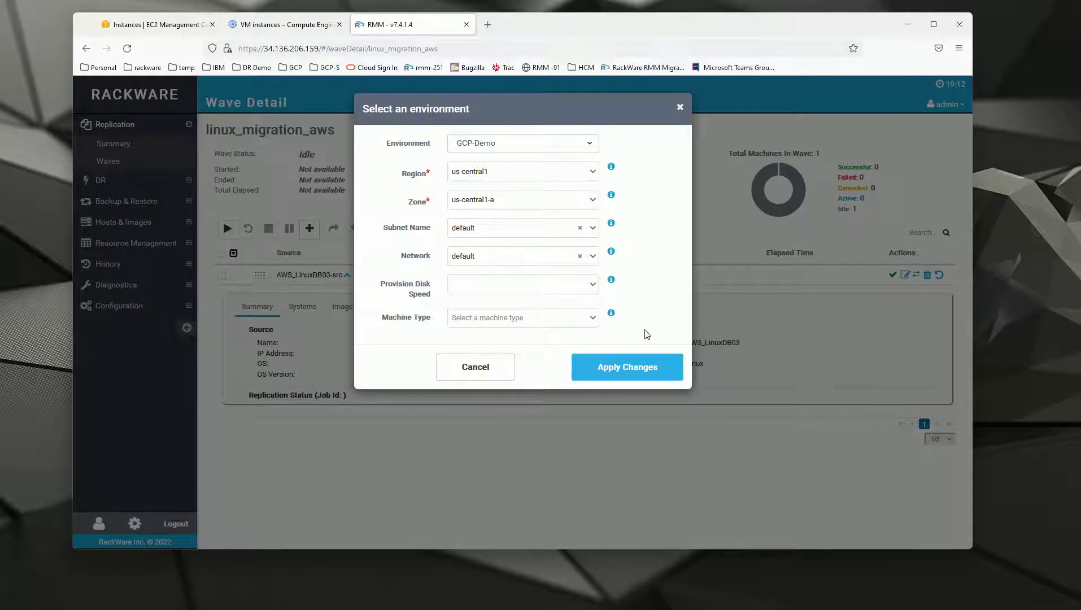
pyautogui.click(639, 367)
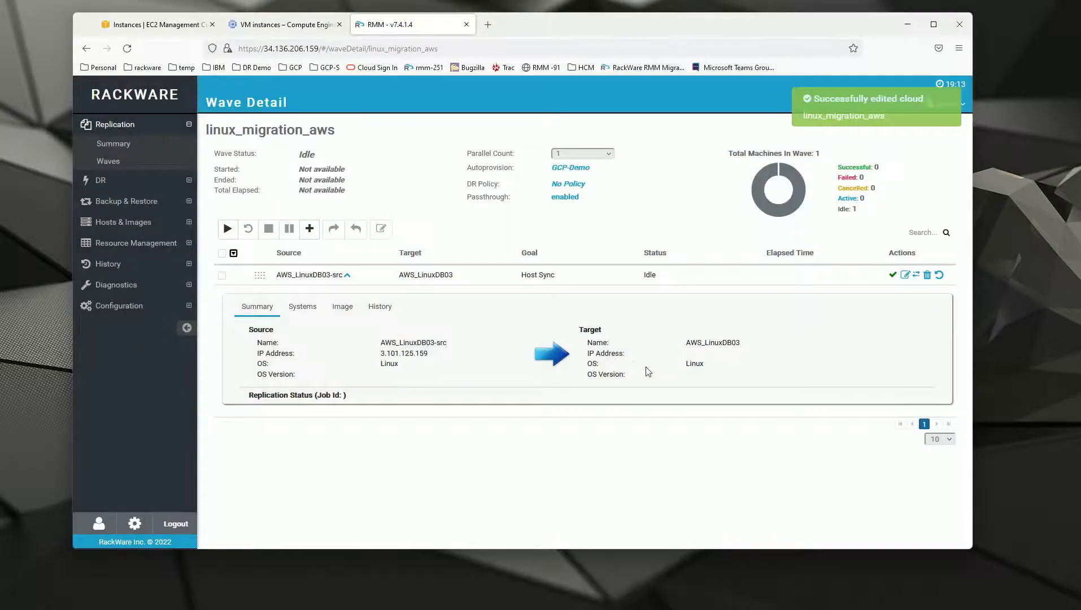
pyautogui.click(347, 275)
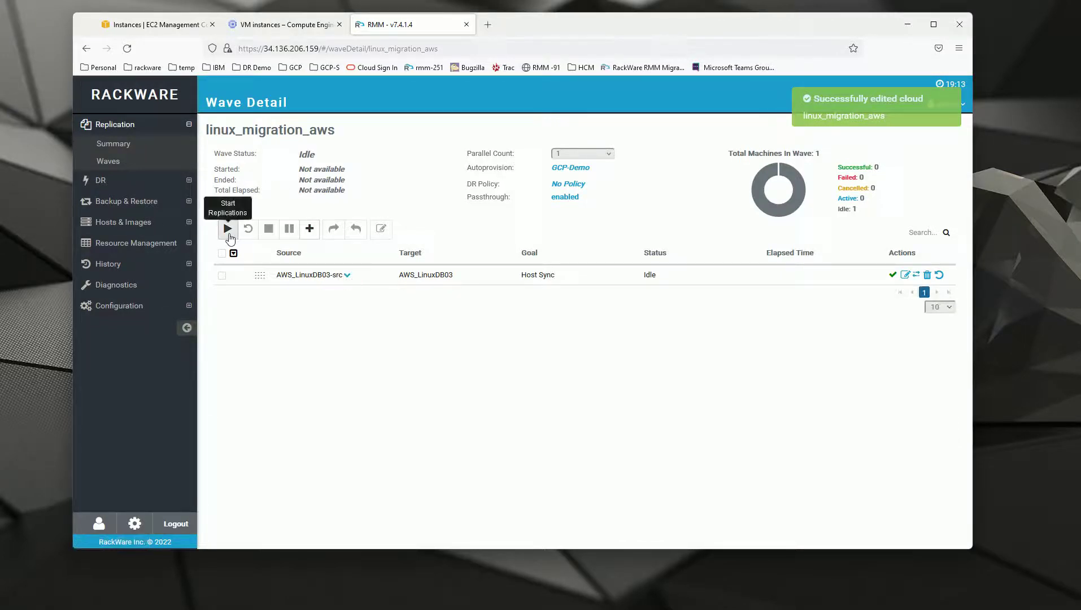
# Step: Start the linux_migration_aws replication, review its step progress, then check Compute Engine
pyautogui.click(228, 229)
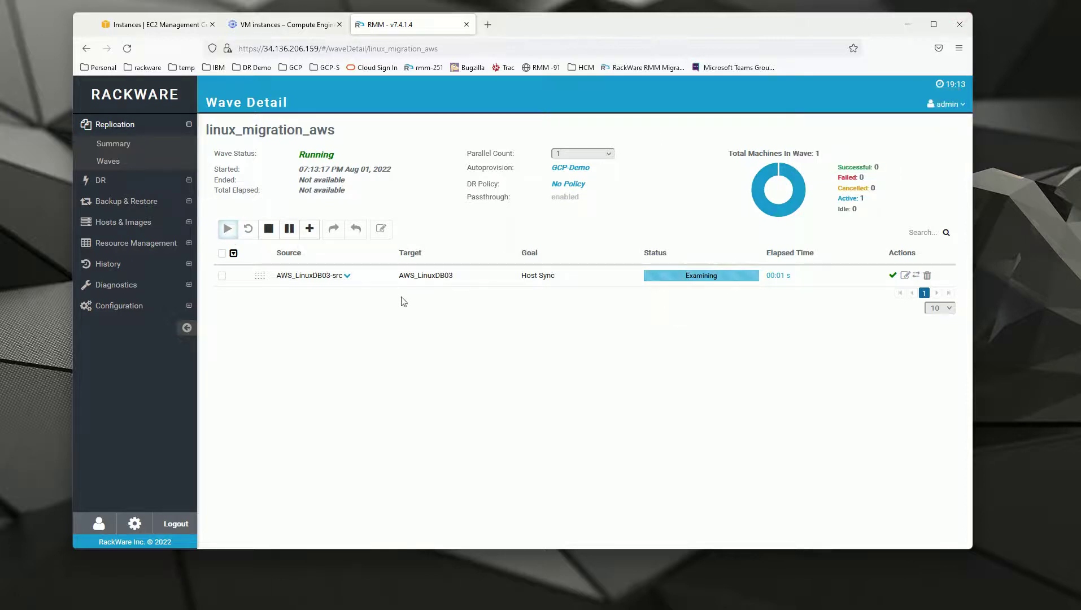
pyautogui.click(346, 275)
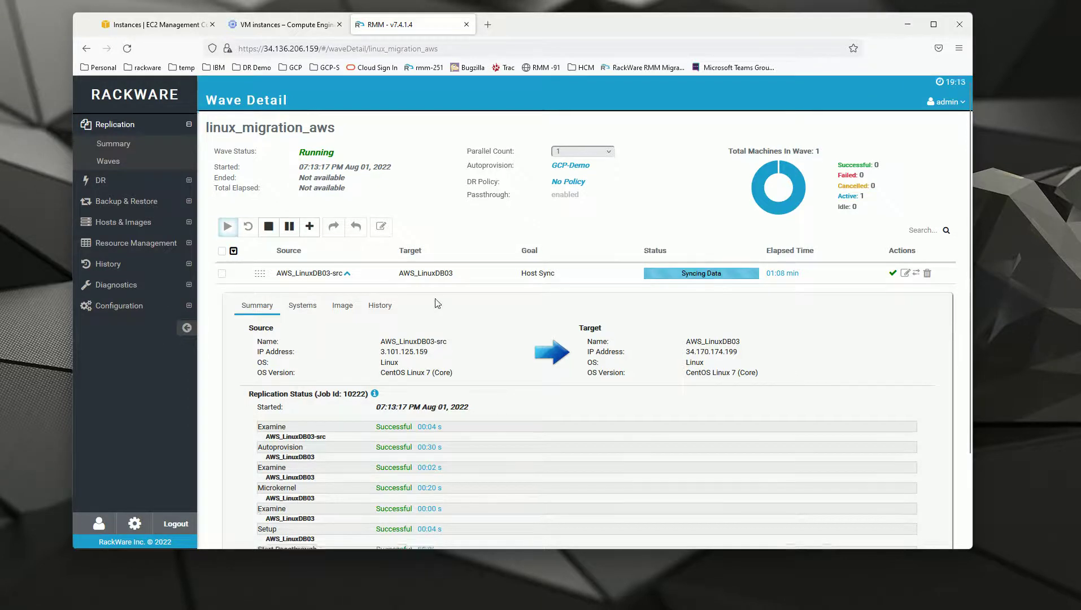
pyautogui.scroll(-1, 437, 304)
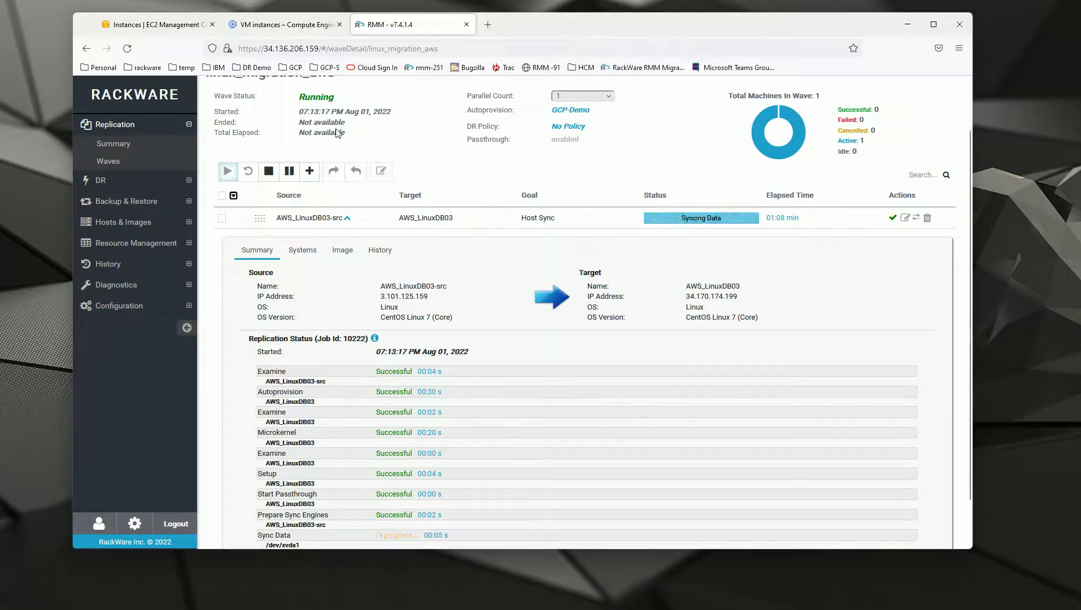
pyautogui.click(283, 24)
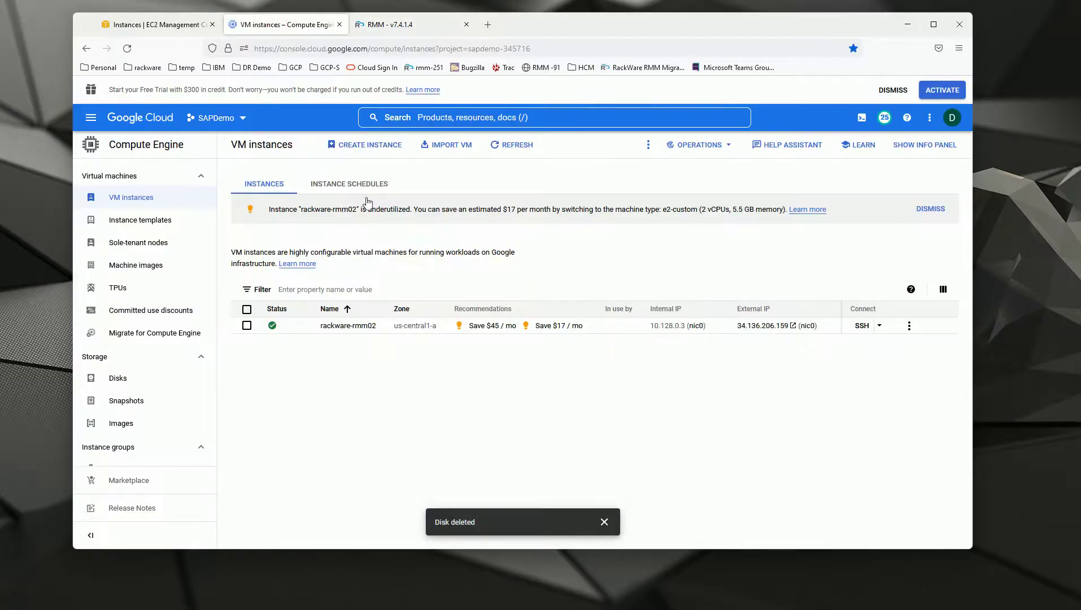
# Step: Refresh VM instances to reveal the new awslinuxdb03 VM, then return to RMM
pyautogui.click(510, 146)
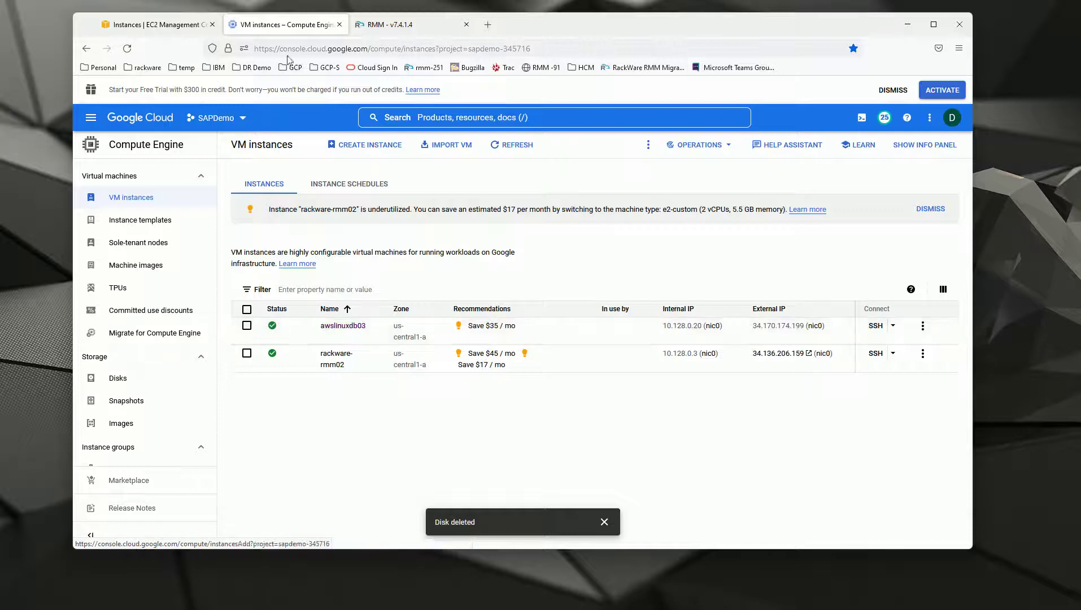
pyautogui.click(380, 24)
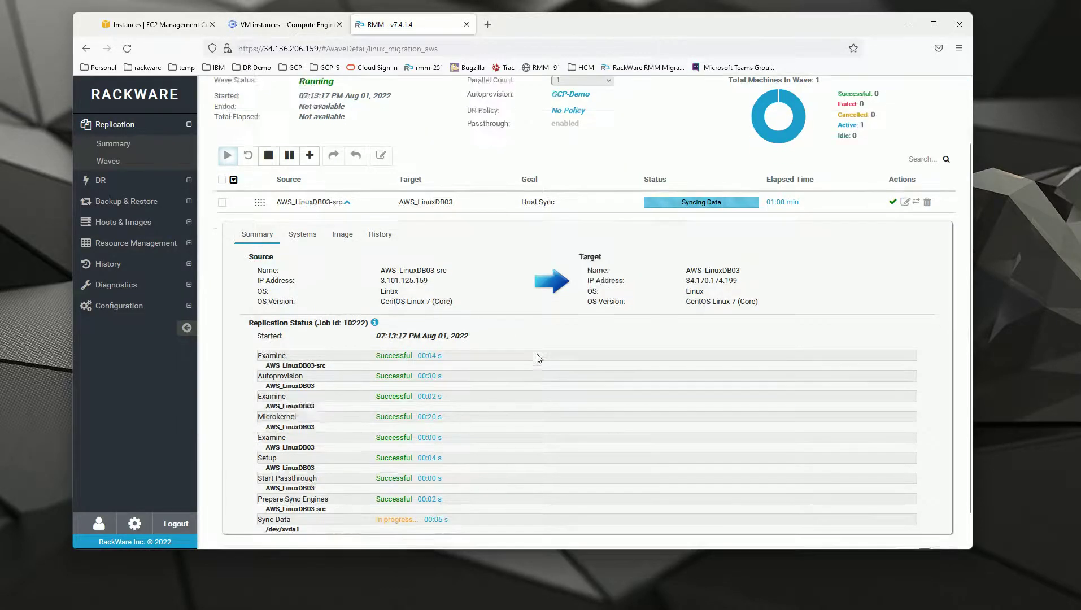
pyautogui.scroll(-2, 536, 359)
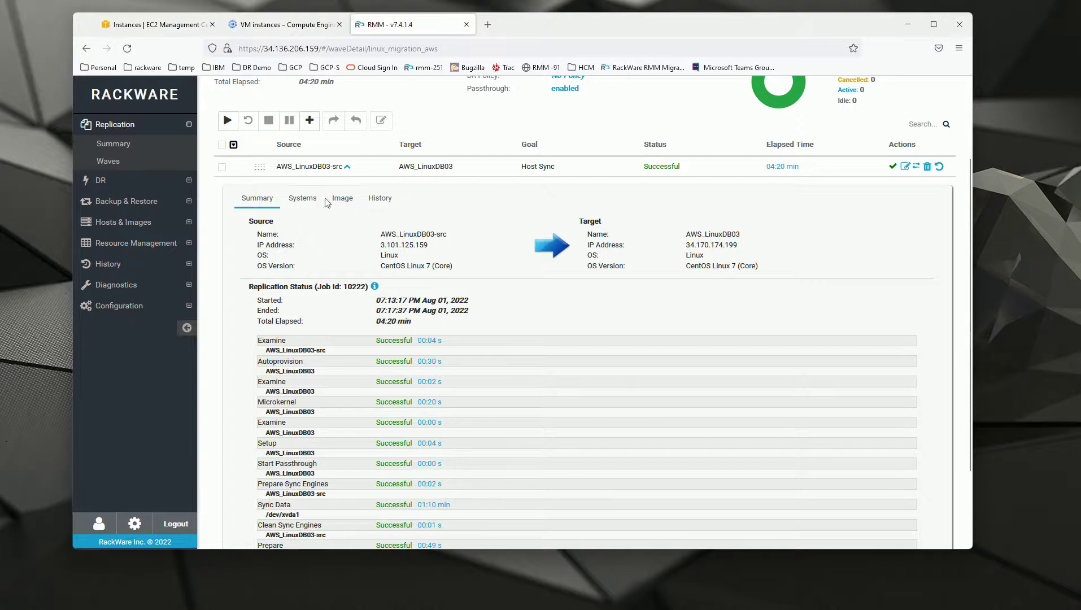
# Step: Compare the new Google Cloud VM with the source AWS EC2 instance, then return to RMM
pyautogui.click(285, 24)
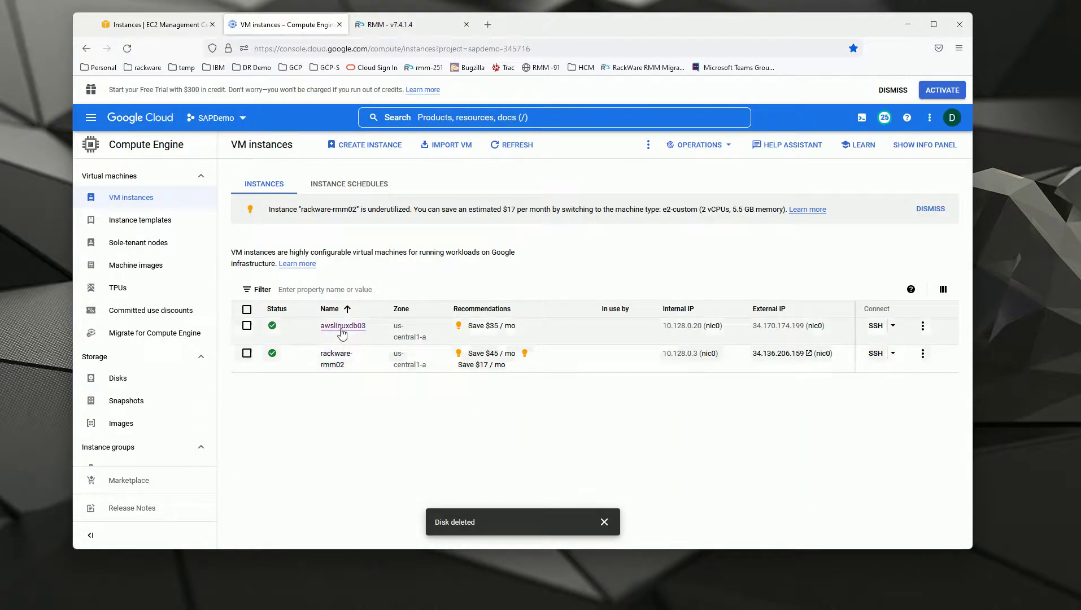
pyautogui.click(157, 24)
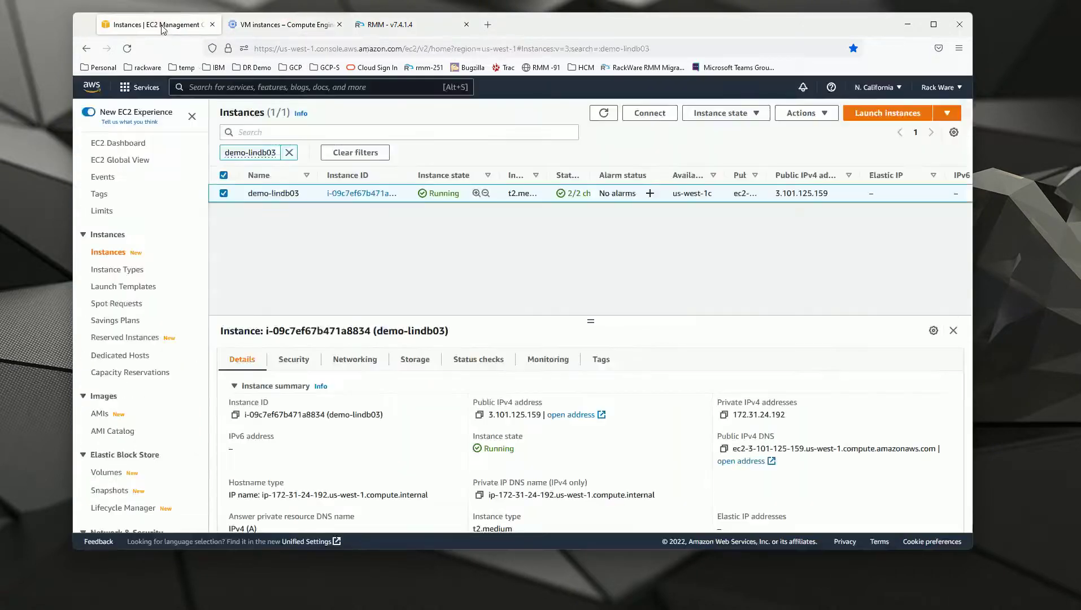
pyautogui.click(286, 24)
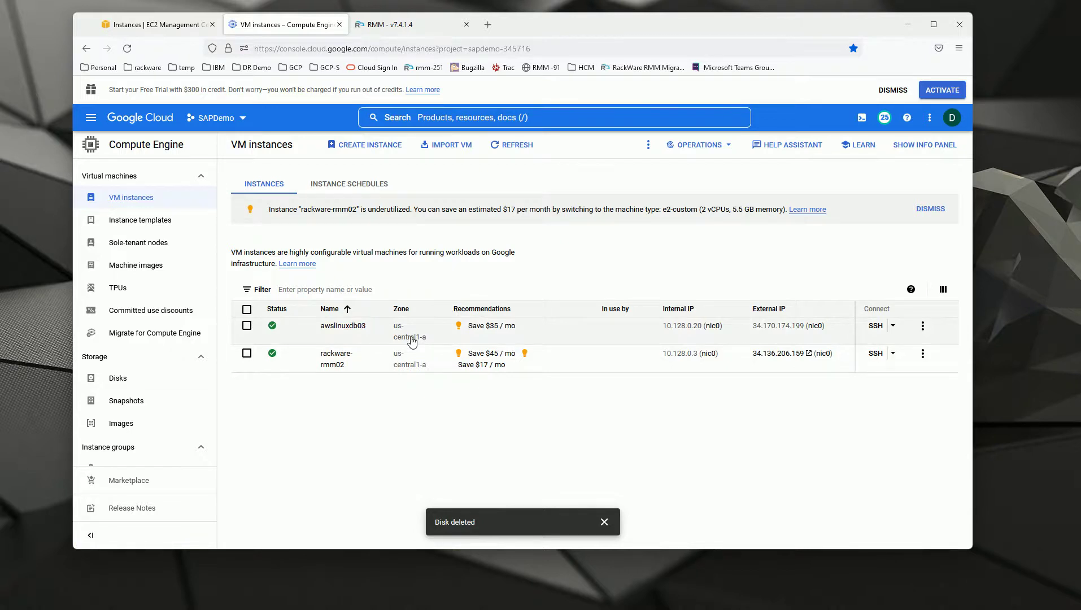
pyautogui.click(391, 25)
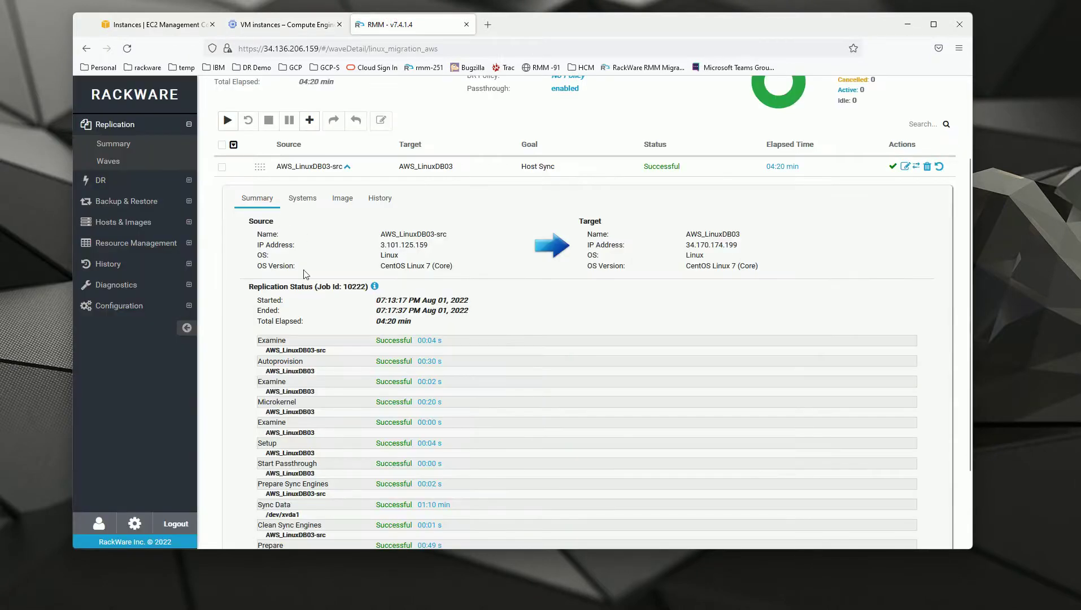
# Step: Collapse the AWS_LinuxDB03 job details and start the wave's replication again
pyautogui.click(347, 166)
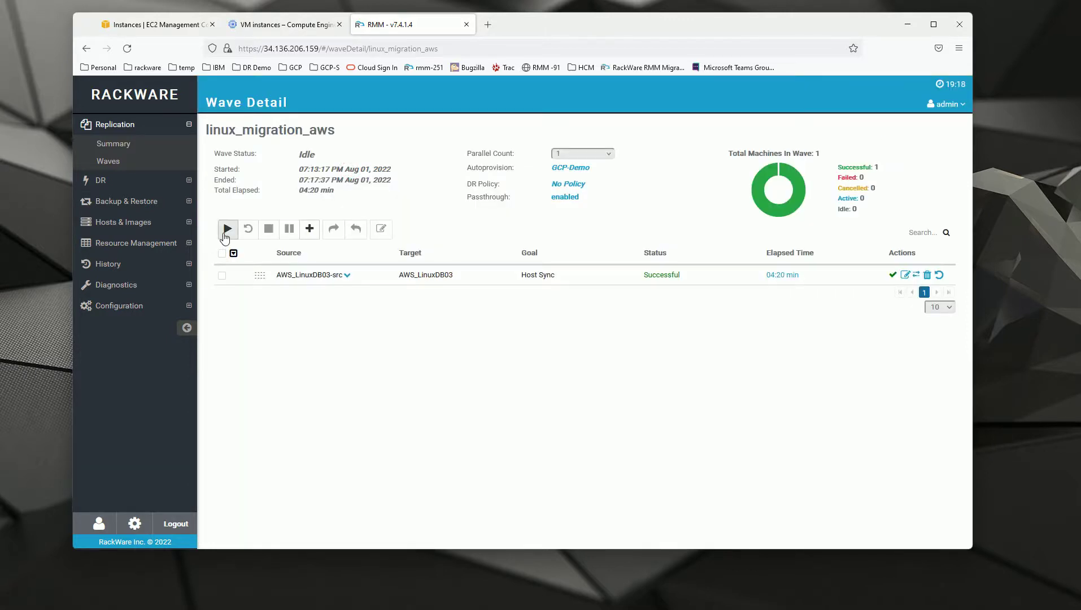
pyautogui.click(226, 229)
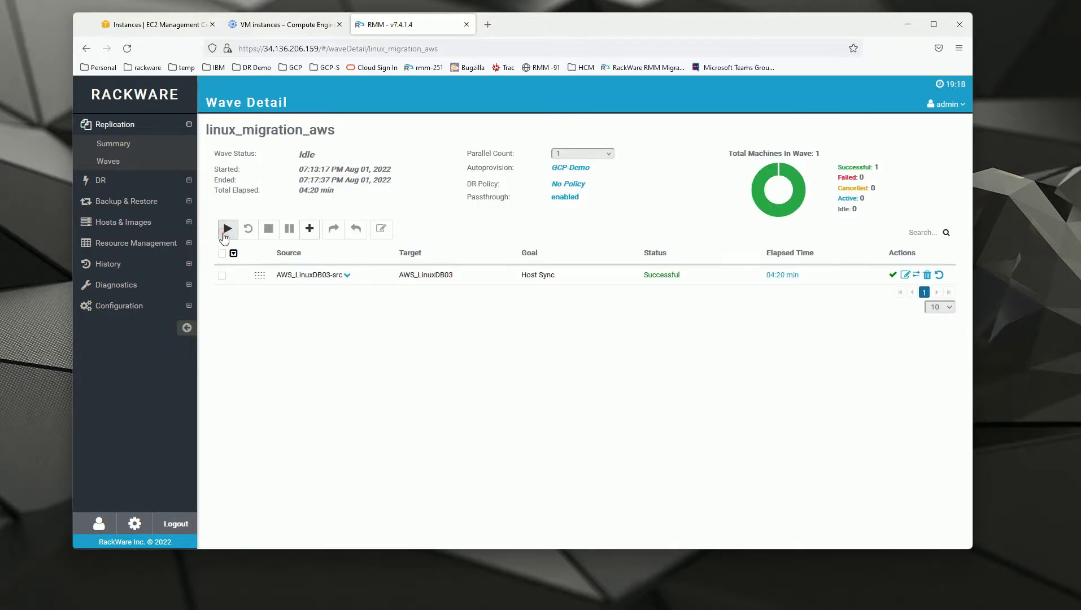